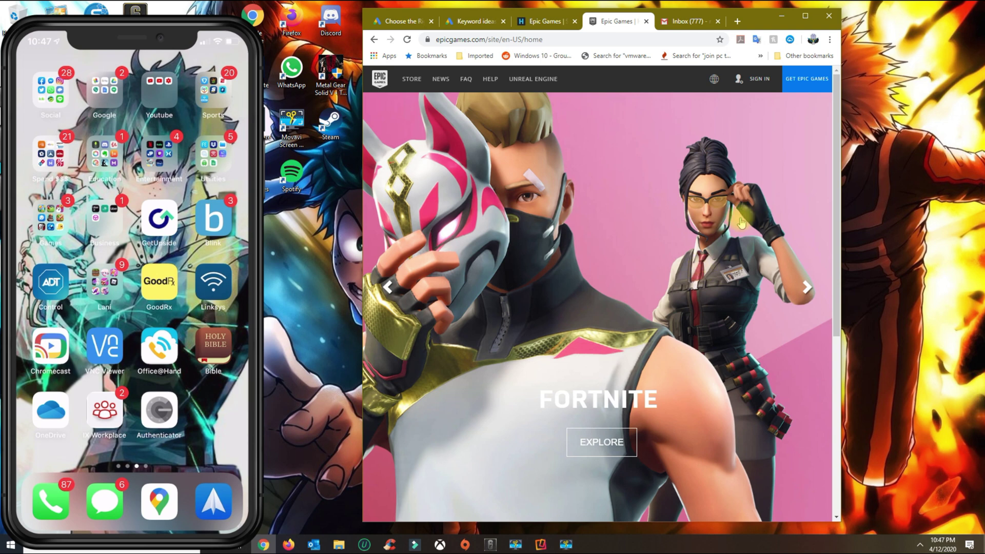
Step: Sign in to the Epic Games website with a PlayStation Network account
click(485, 40)
click(759, 82)
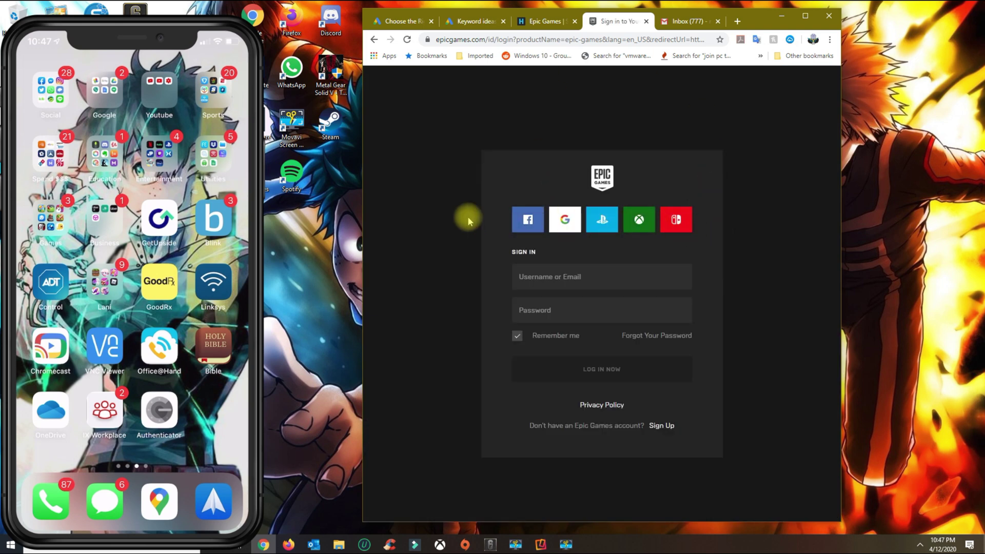
click(598, 229)
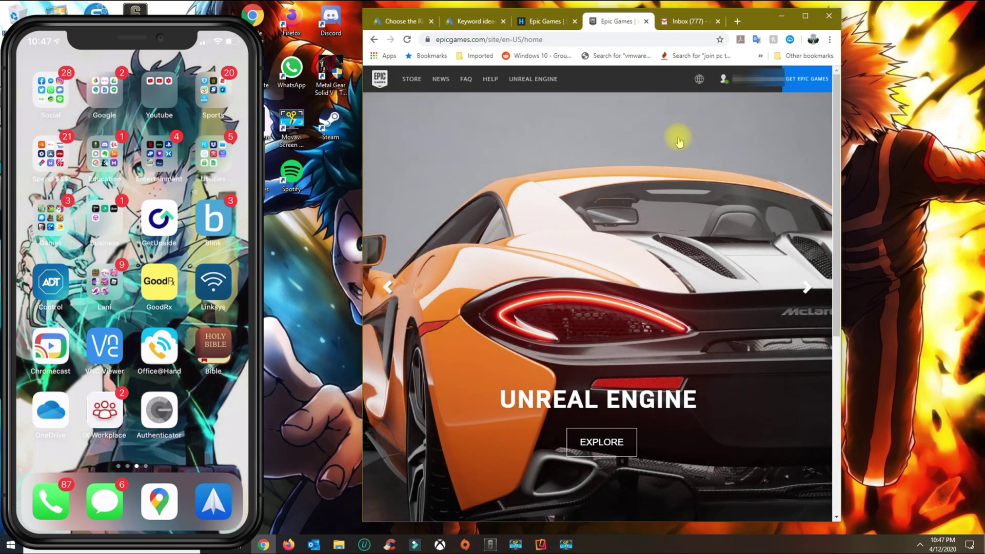
Step: Go to Account > Password & Security and scroll to the highlighted Two-Factor Authentication section
mouse_move(732, 81)
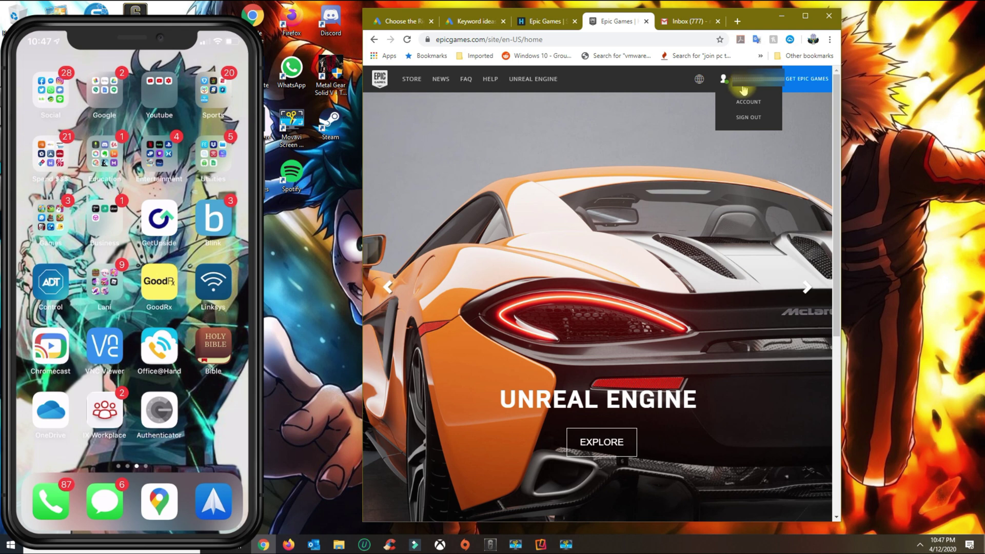
click(742, 104)
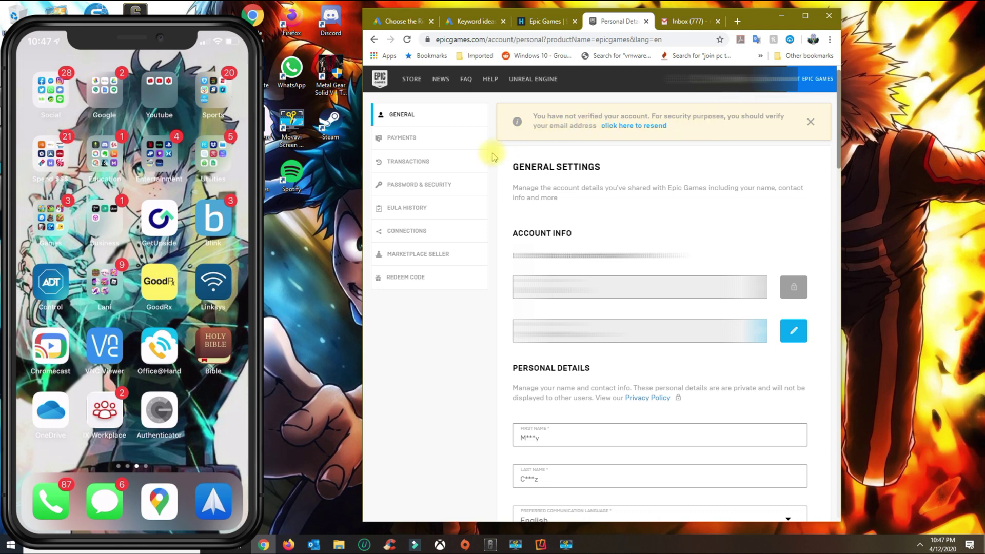
click(435, 184)
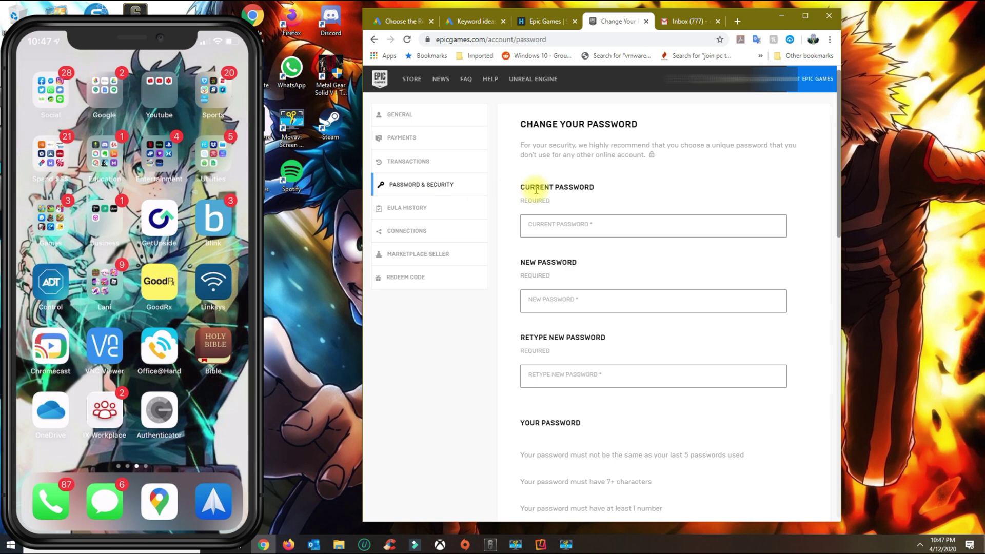
scroll(577, 194, down, 2)
scroll(577, 208, down, 3)
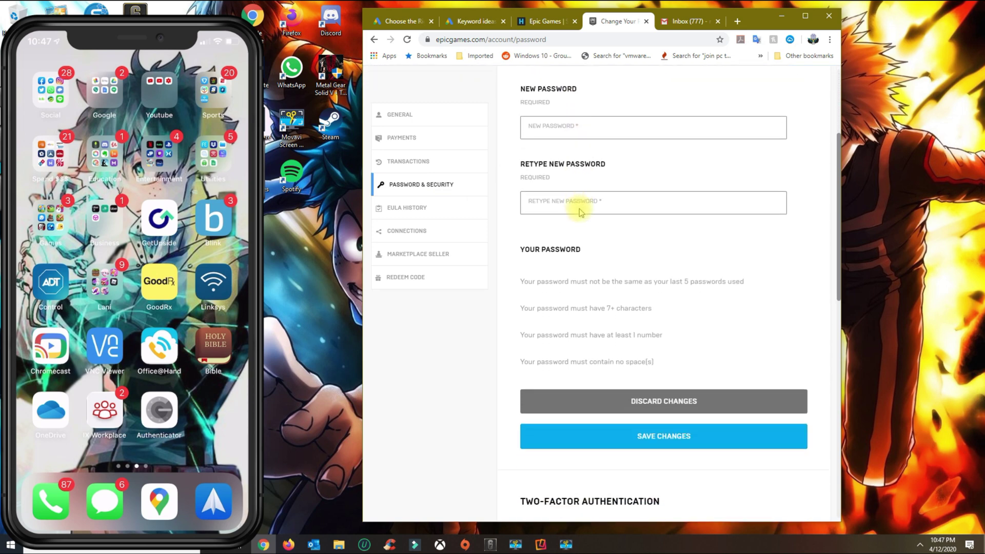
scroll(595, 220, down, 2)
scroll(630, 354, down, 1)
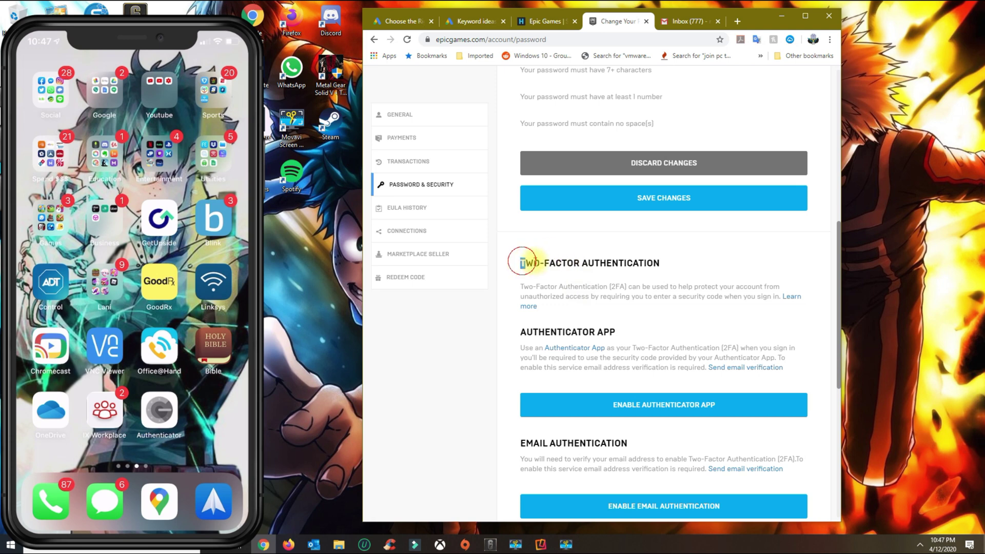
drag(522, 262, 679, 267)
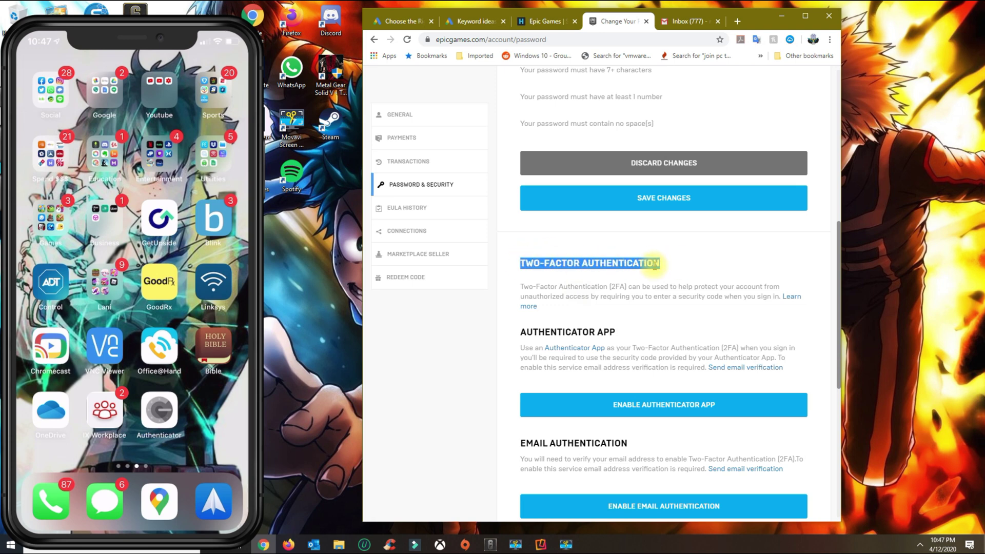
scroll(651, 262, down, 1)
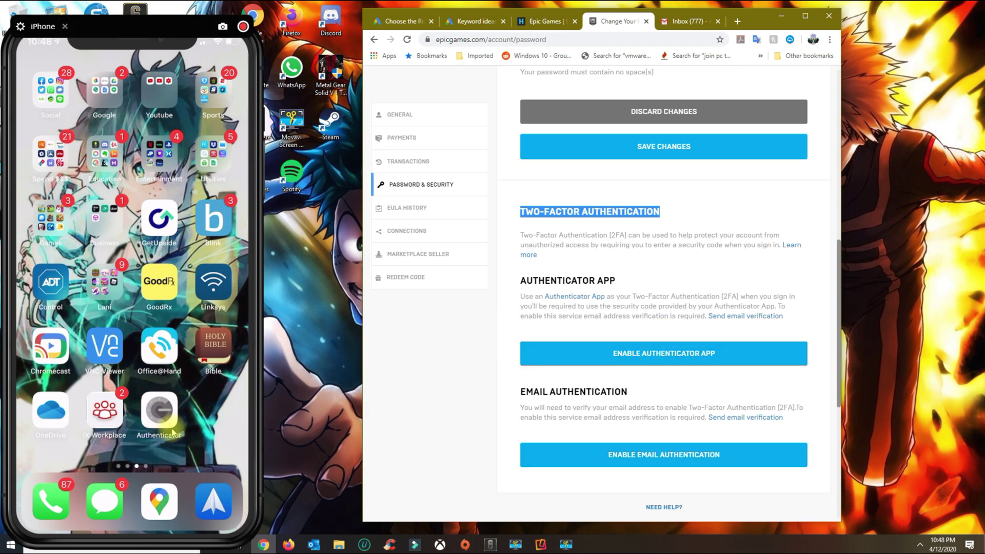
Step: Try Enable Authenticator App, confirm the email is verified, then switch to the Gmail tab
click(660, 355)
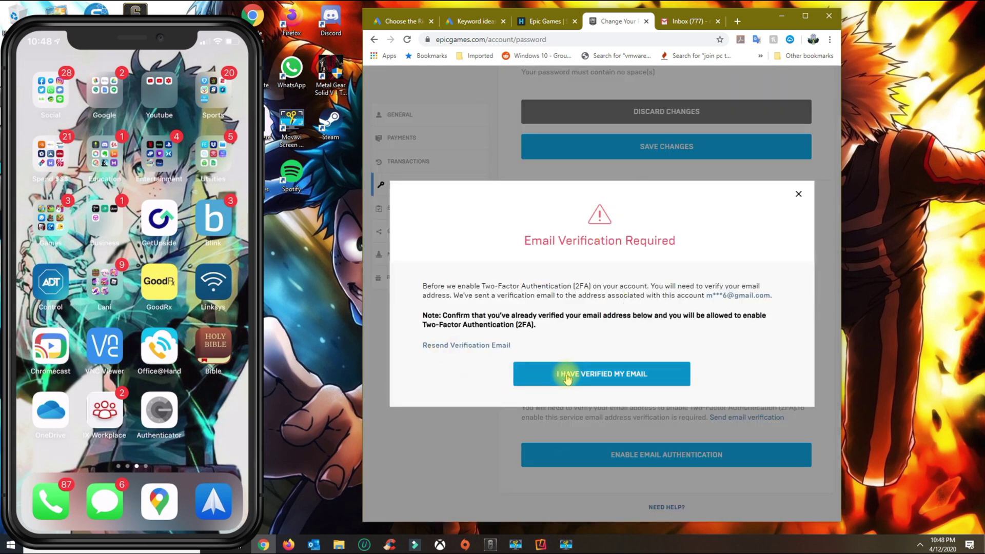
click(595, 376)
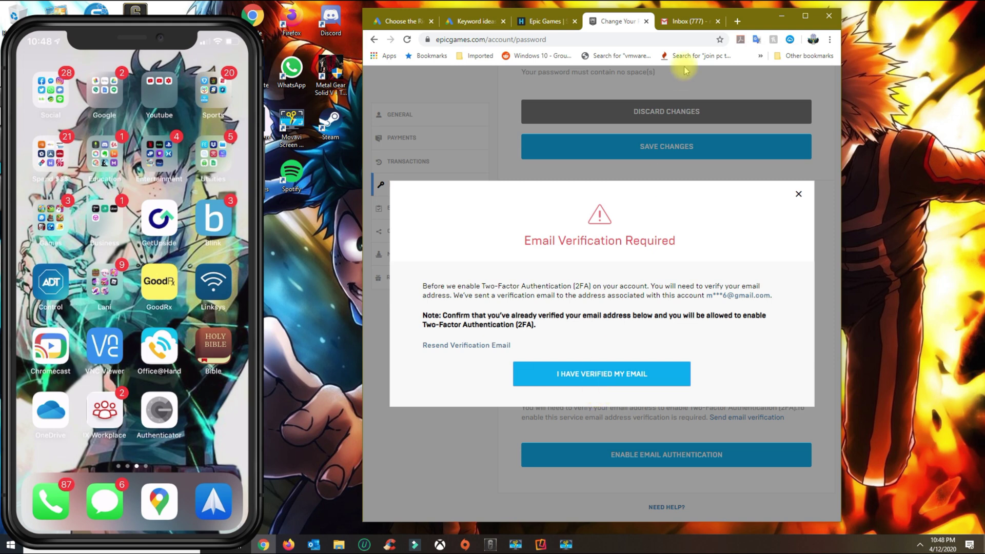
click(685, 21)
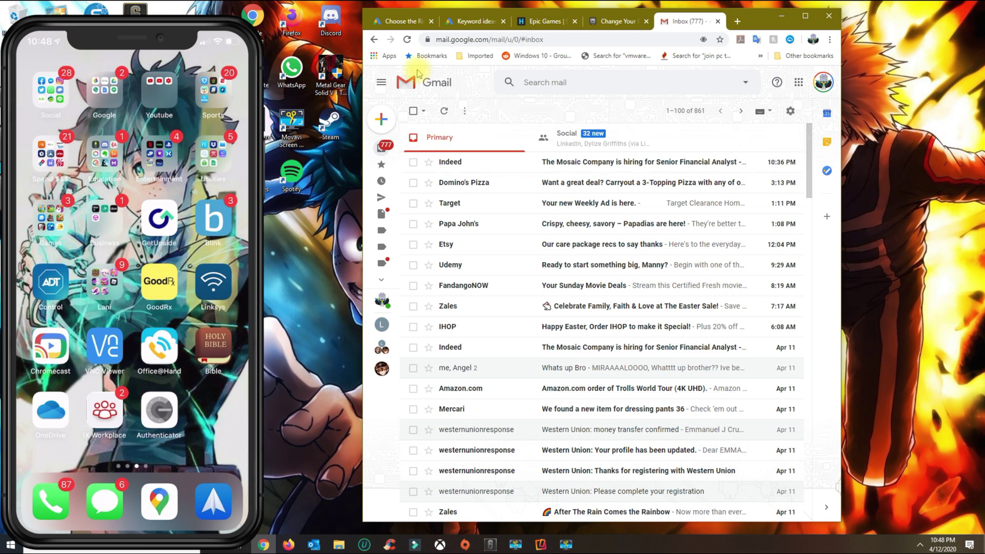
Step: Refresh Gmail for the Epic email, then resend the verification email from Epic
click(406, 39)
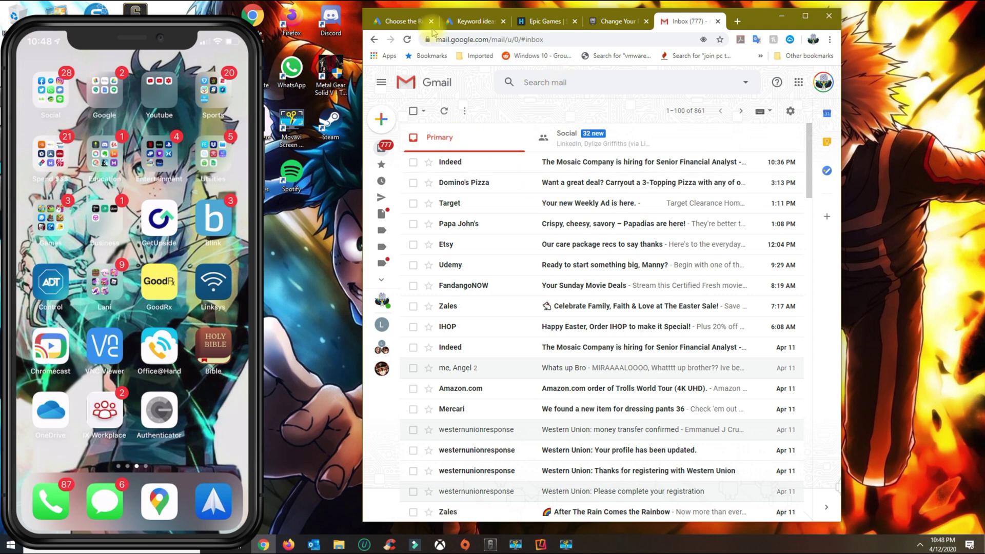
click(407, 39)
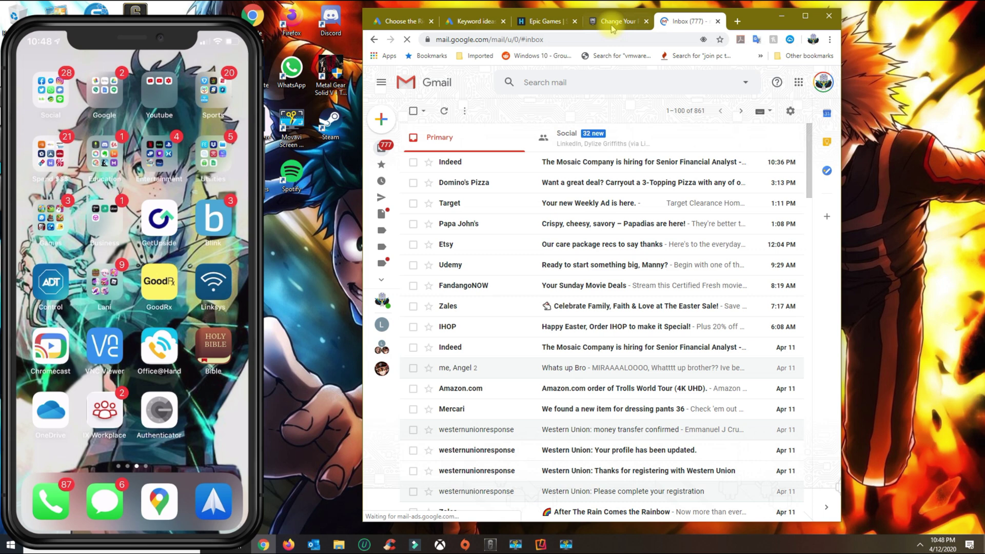
key(F5)
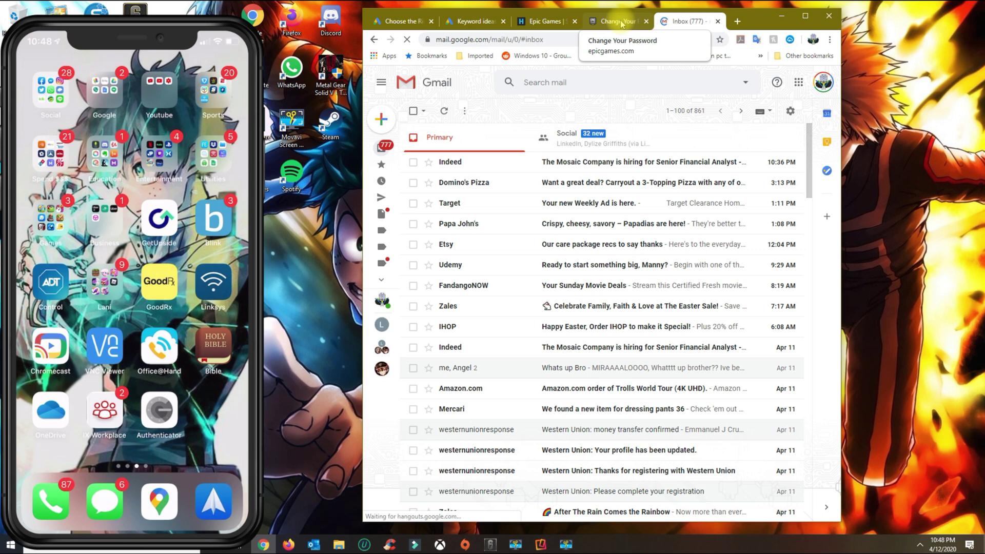
click(622, 23)
click(460, 347)
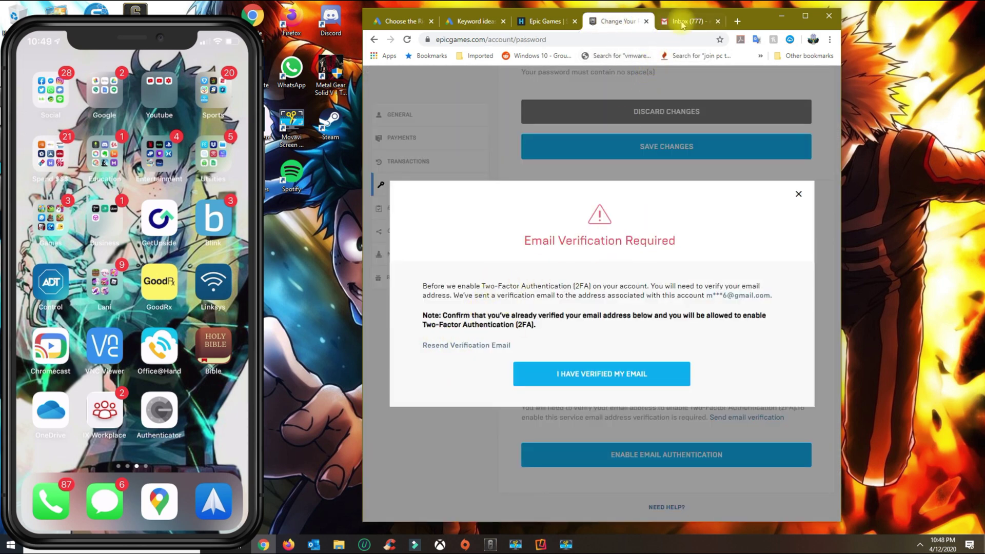
Step: Open the new Epic Games confirmation email, click Verify Your Email, and continue
click(683, 23)
click(407, 40)
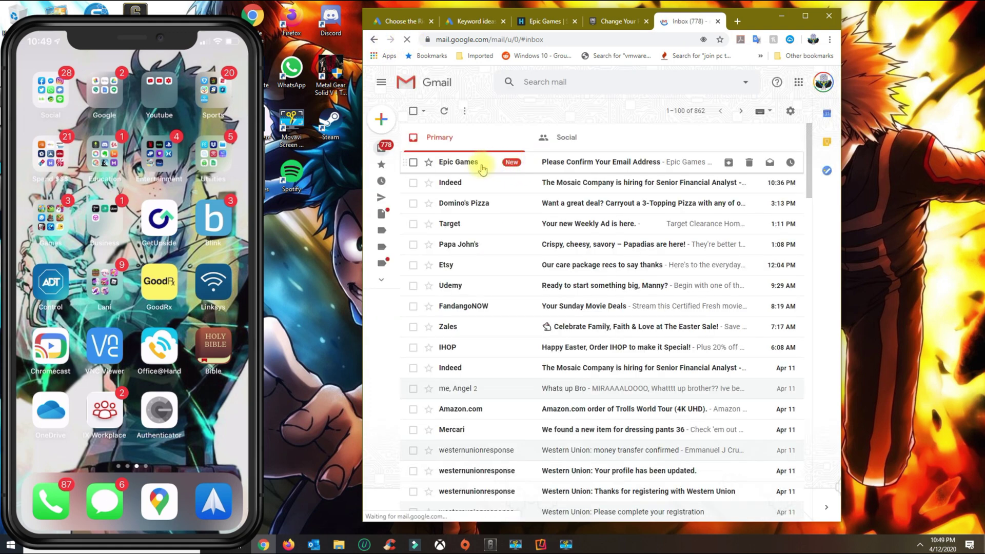
click(448, 162)
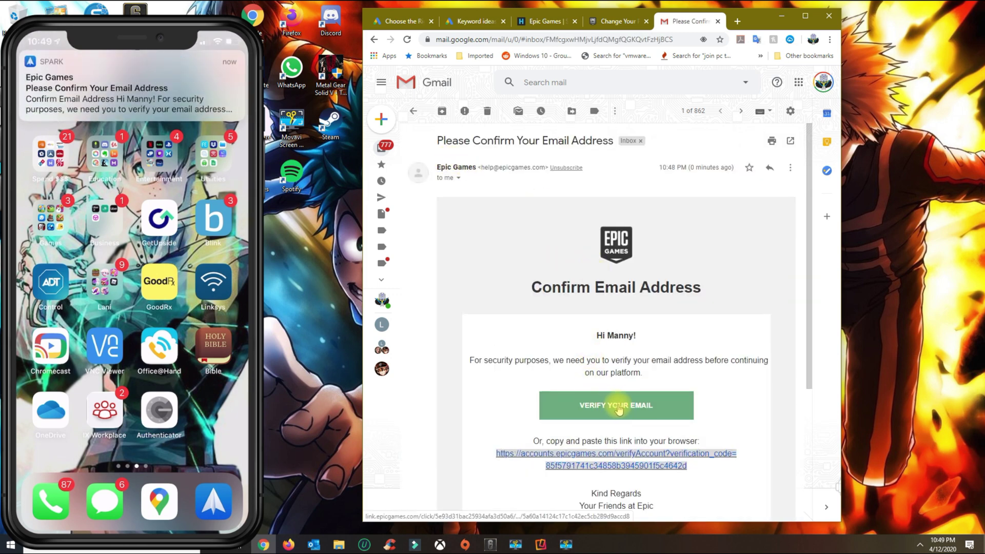
click(620, 405)
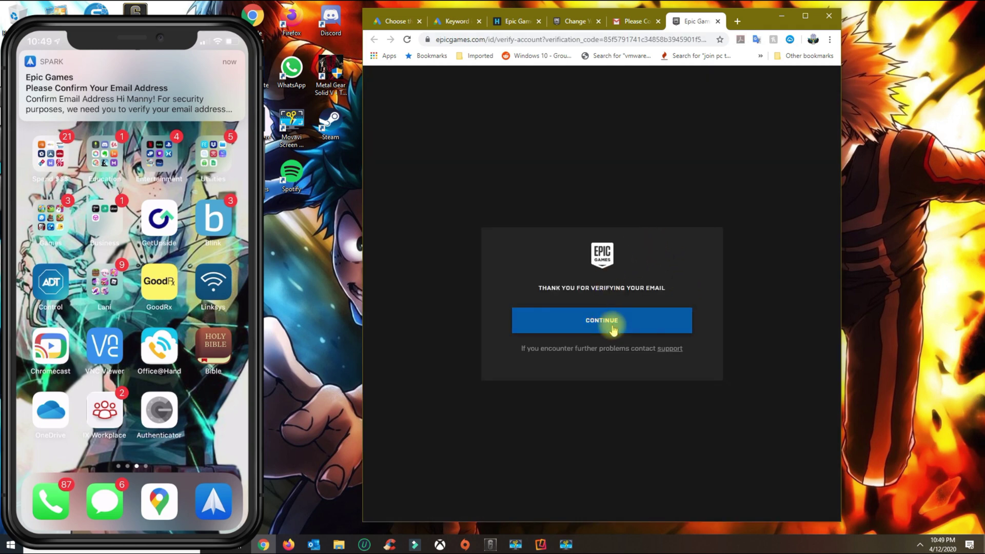
click(613, 329)
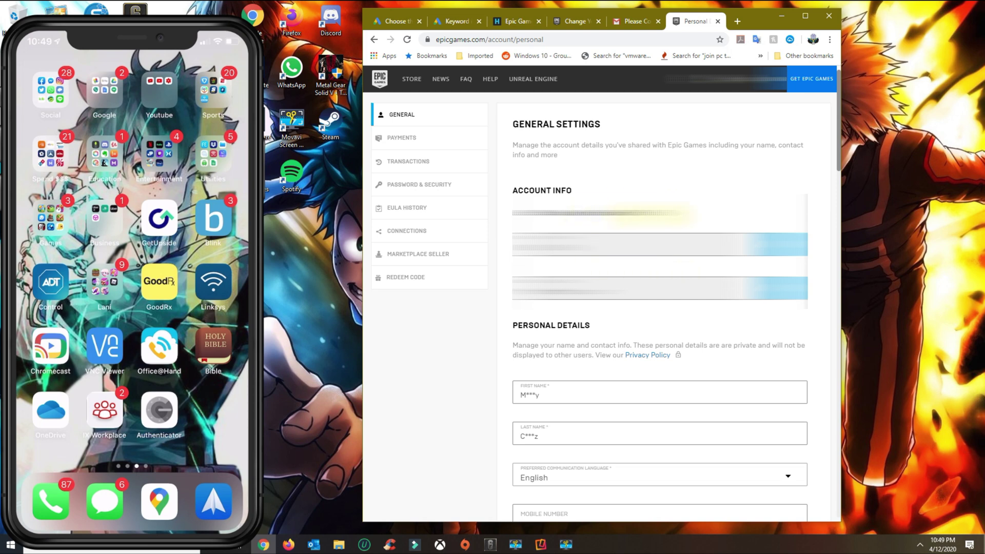
Step: Open Enable Authenticator App from Password & Security to show the QR code and key
click(419, 187)
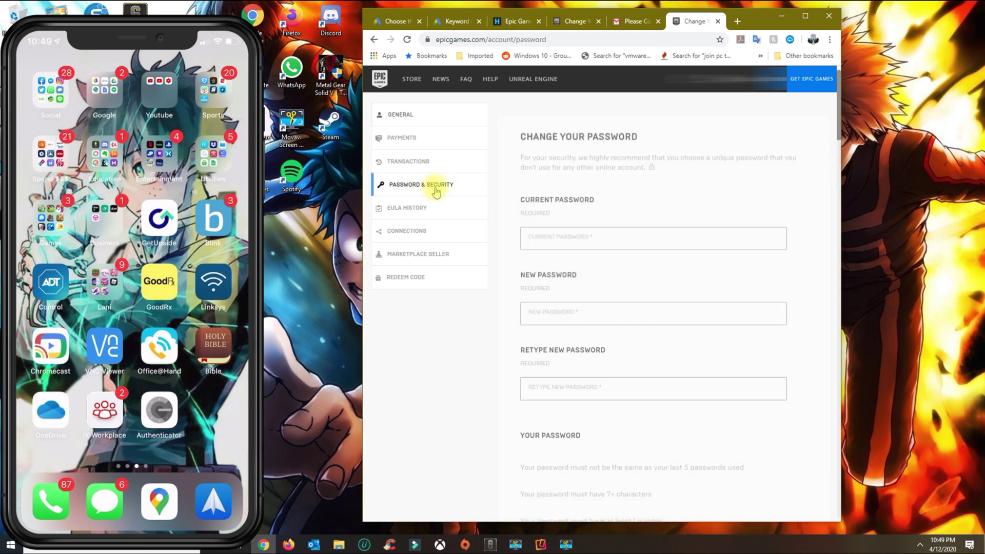
scroll(637, 359, down, 6)
scroll(638, 388, down, 2)
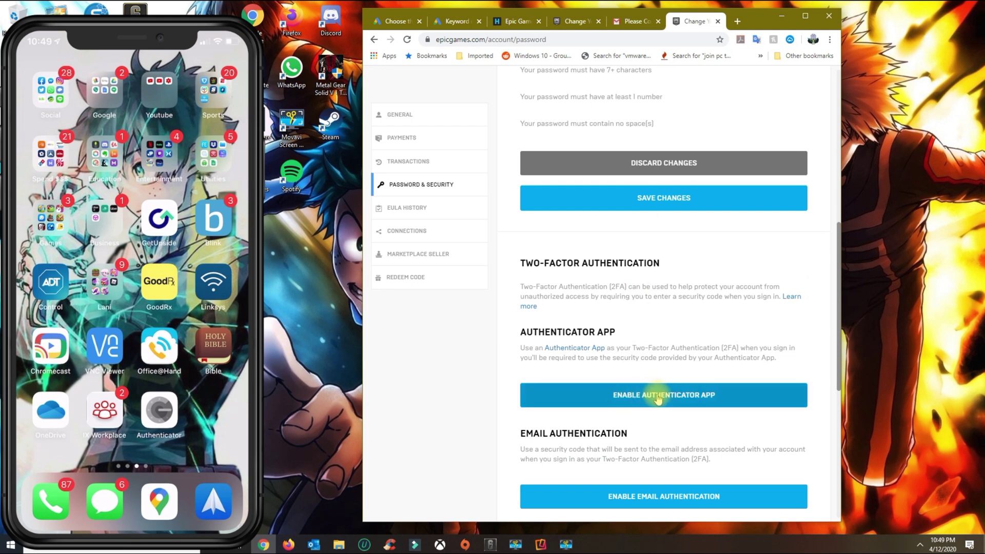
click(673, 399)
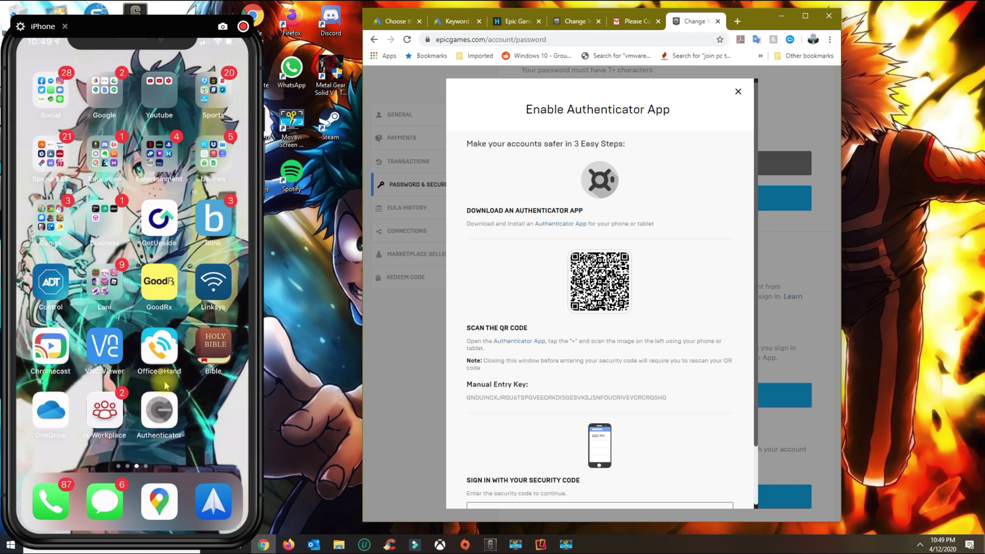
Step: Add the Epic Games account to Google Authenticator by scanning the setup QR code
drag(159, 379, 177, 390)
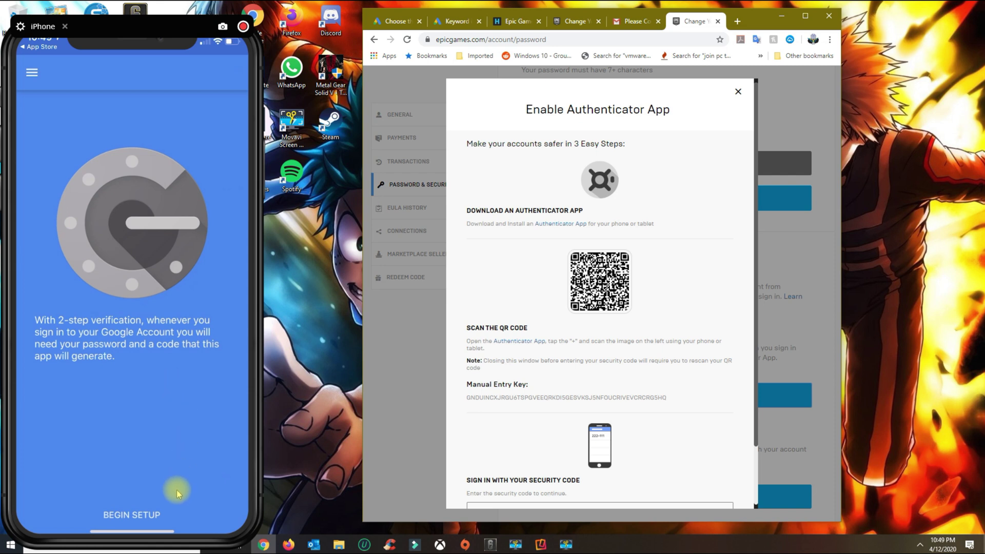
click(152, 510)
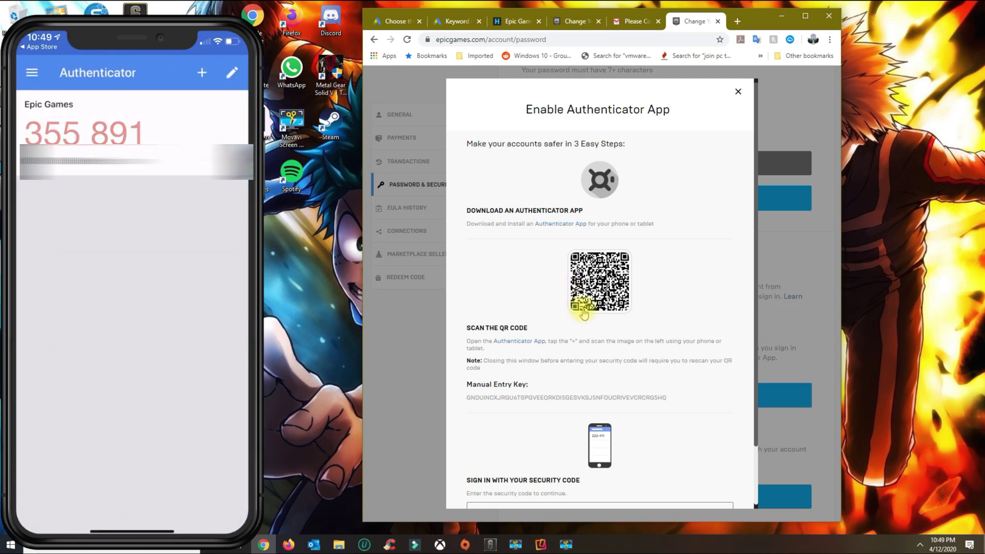
scroll(570, 359, down, 1)
click(532, 457)
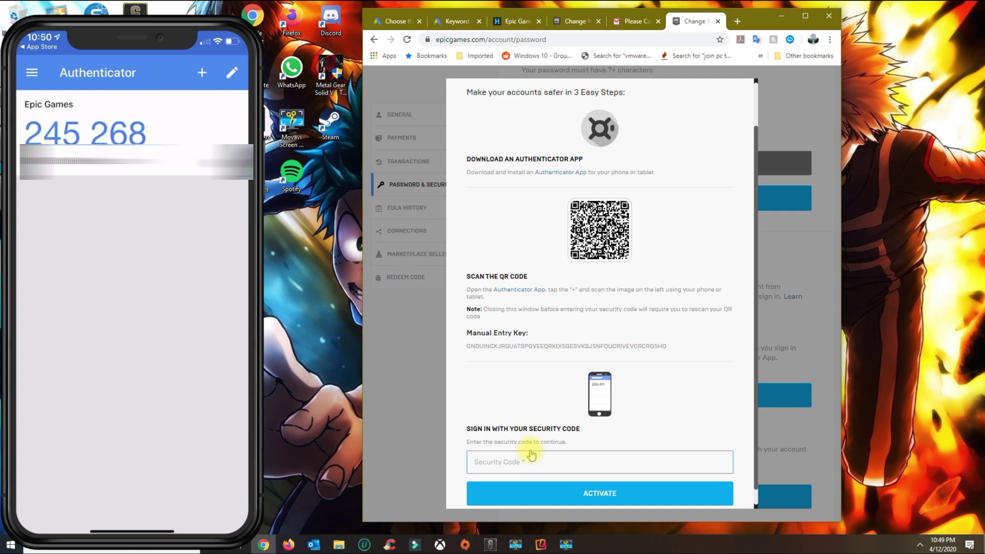
Step: Activate the authenticator app with the current Google Authenticator security code
scroll(532, 456, up, 1)
scroll(538, 472, down, 2)
click(573, 479)
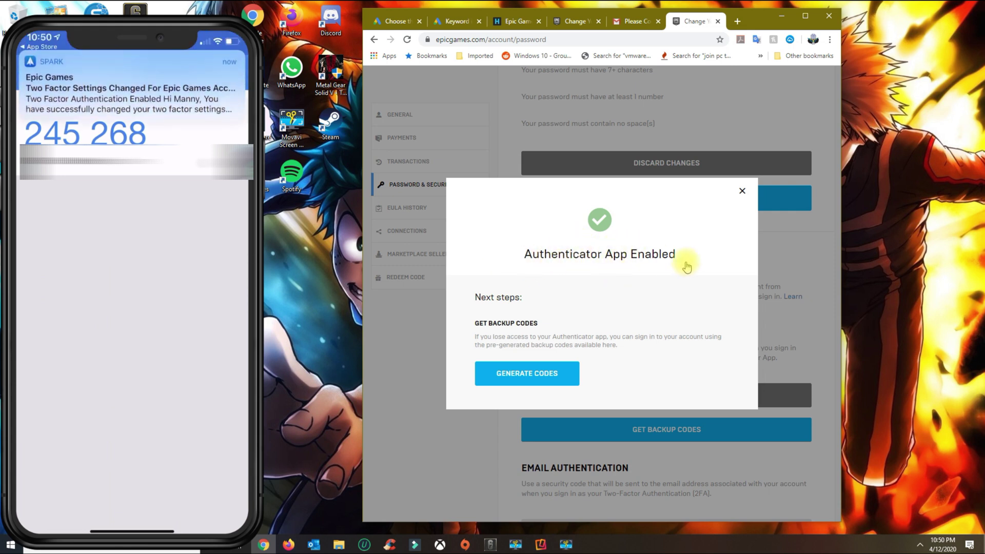
Step: Close the Authenticator App Enabled message and review the updated Two-Factor Authentication options
click(742, 189)
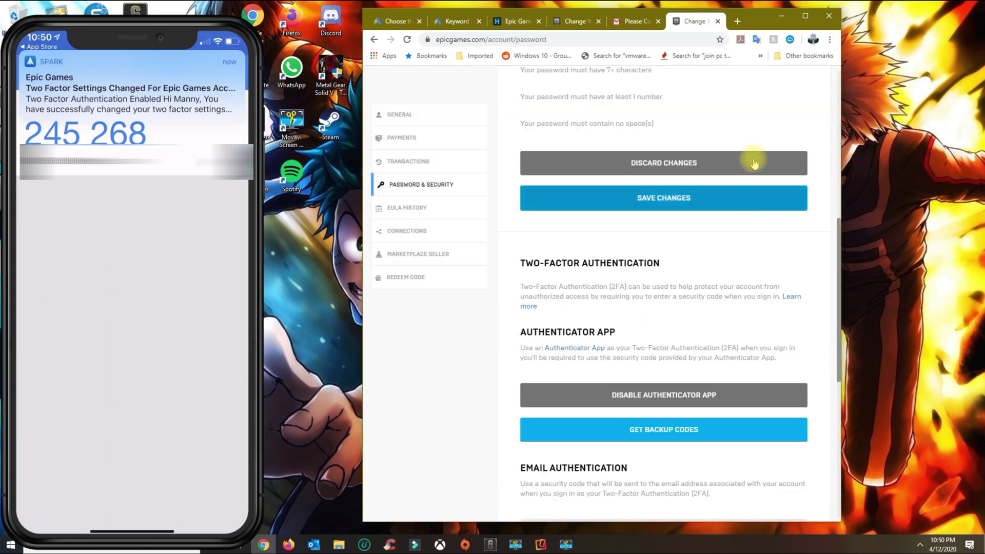
scroll(647, 310, down, 1)
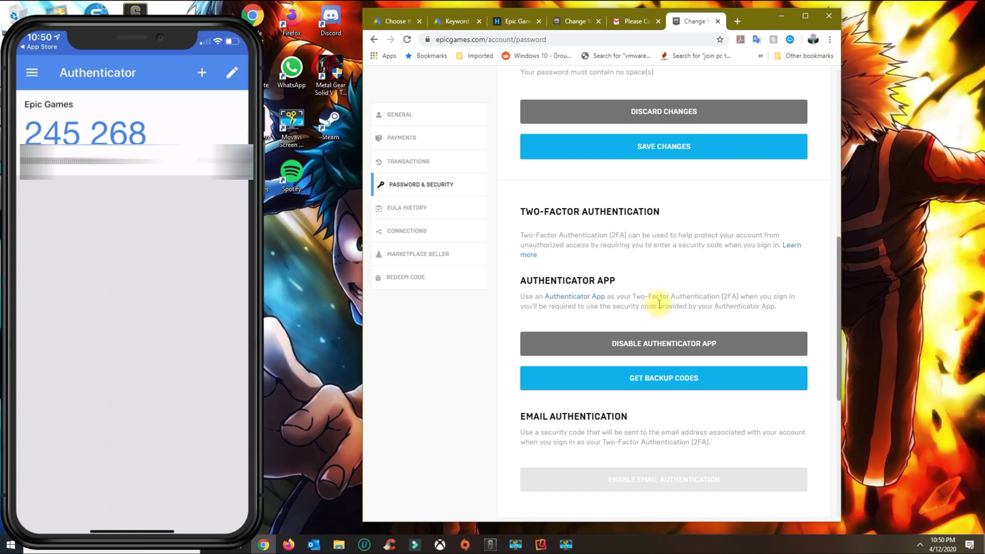
scroll(656, 295, up, 2)
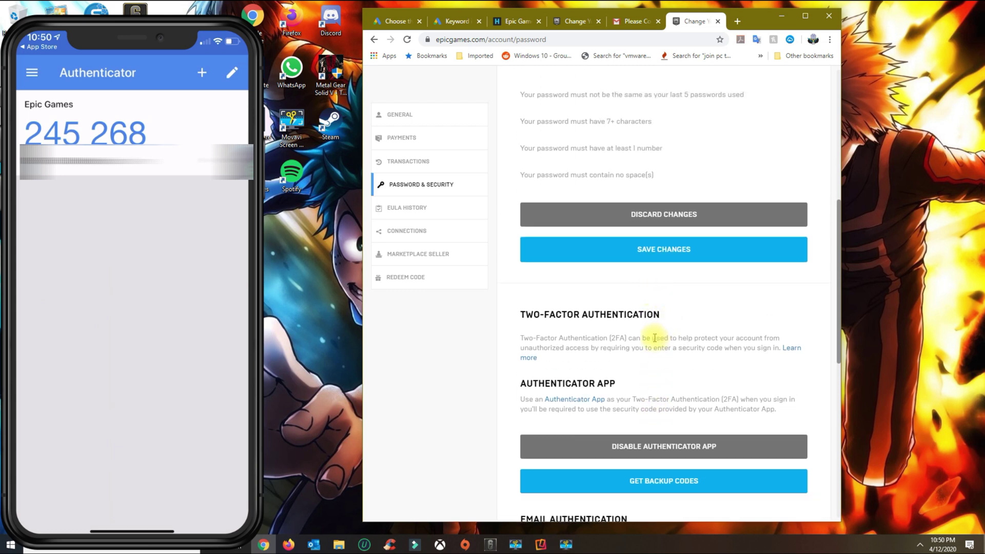